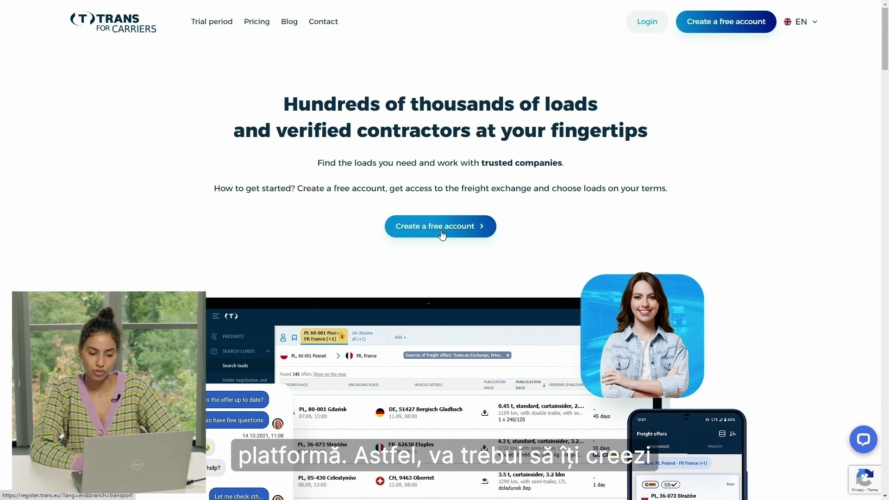
# - Start a free account registration with the company country and Road haulier as business type
pyautogui.click(442, 231)
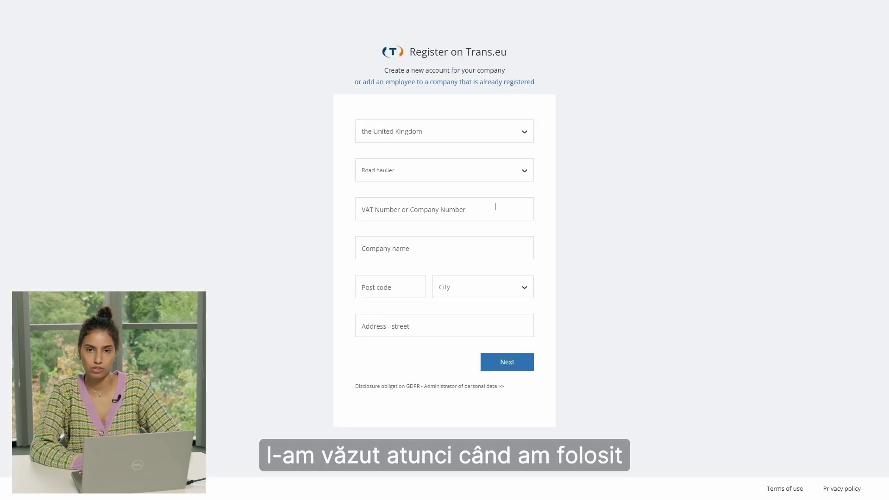
pyautogui.click(431, 136)
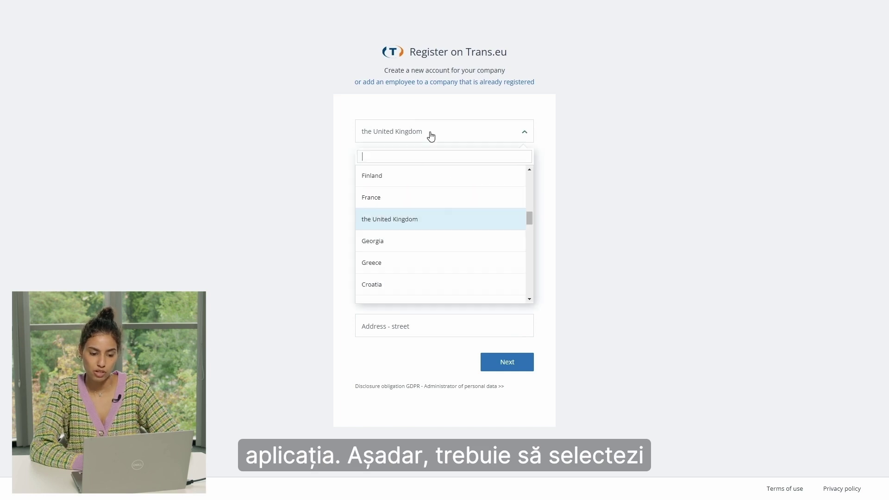
pyautogui.click(418, 225)
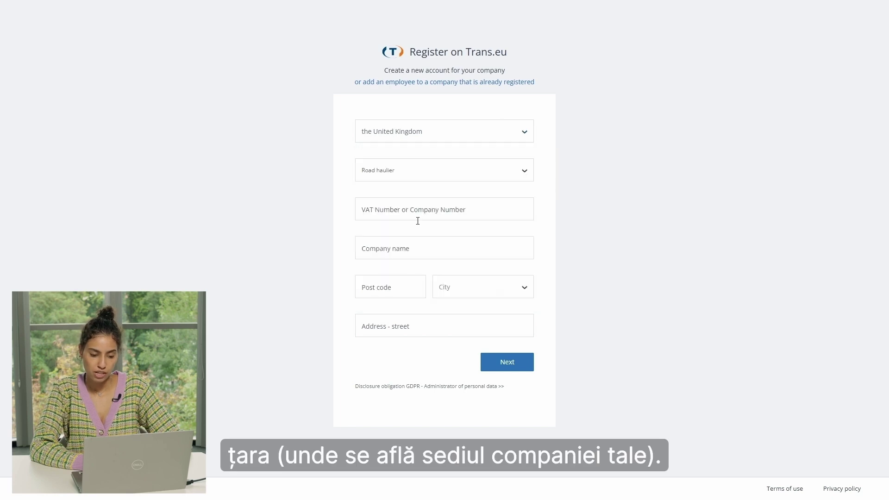
pyautogui.click(395, 174)
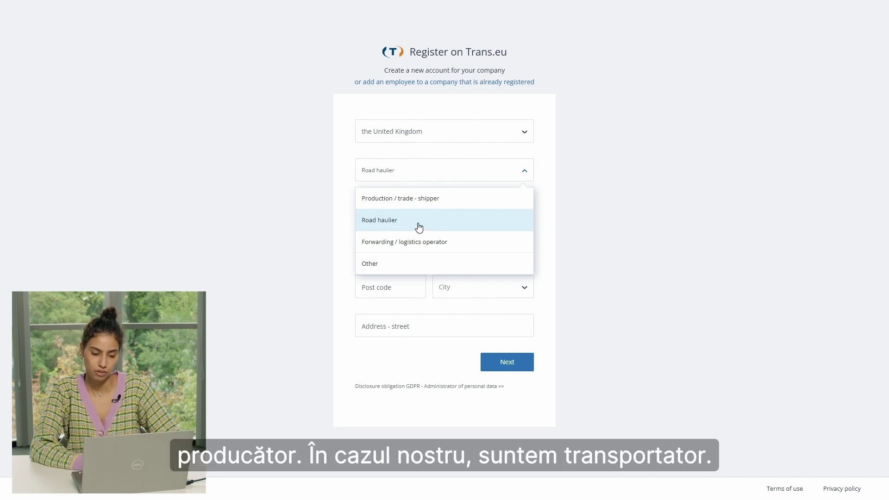
pyautogui.click(413, 226)
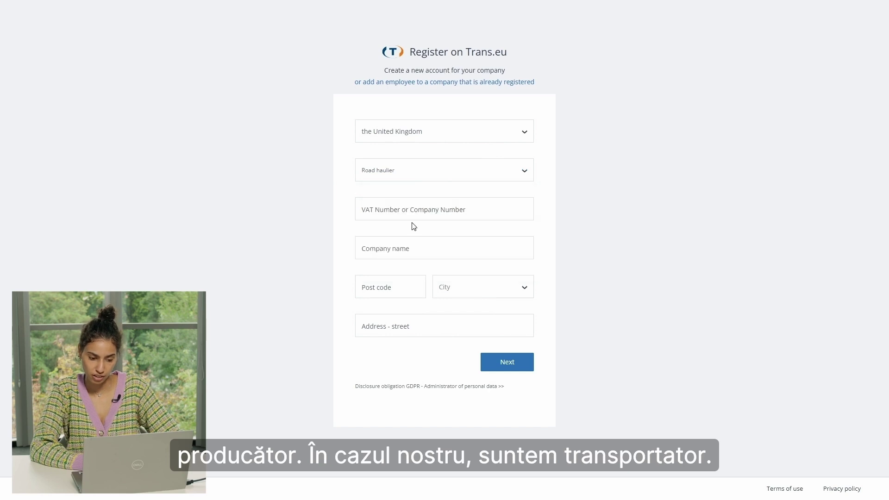
# - Enter the company's VAT number and autofill the company name, post code, city and street
pyautogui.click(376, 214)
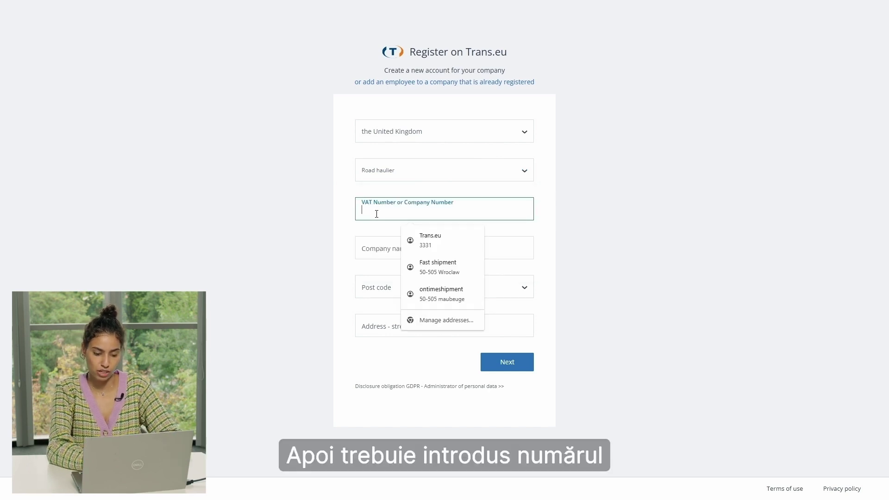
pyautogui.click(431, 249)
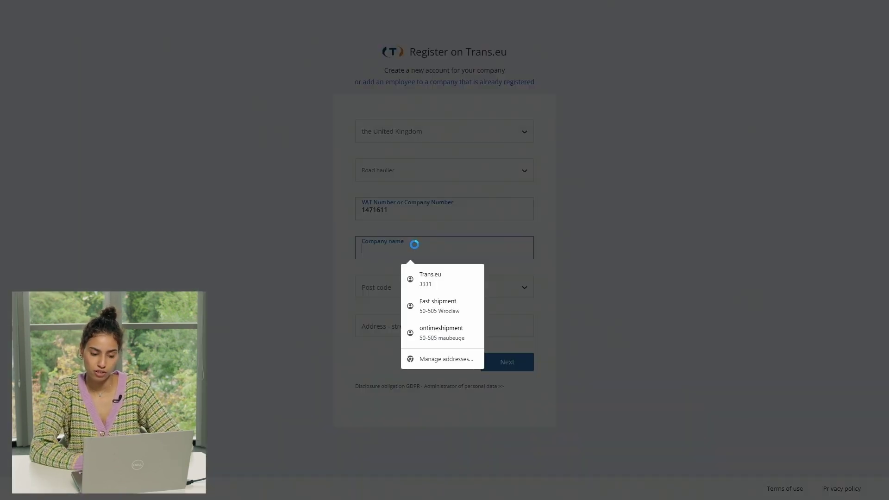
pyautogui.click(454, 305)
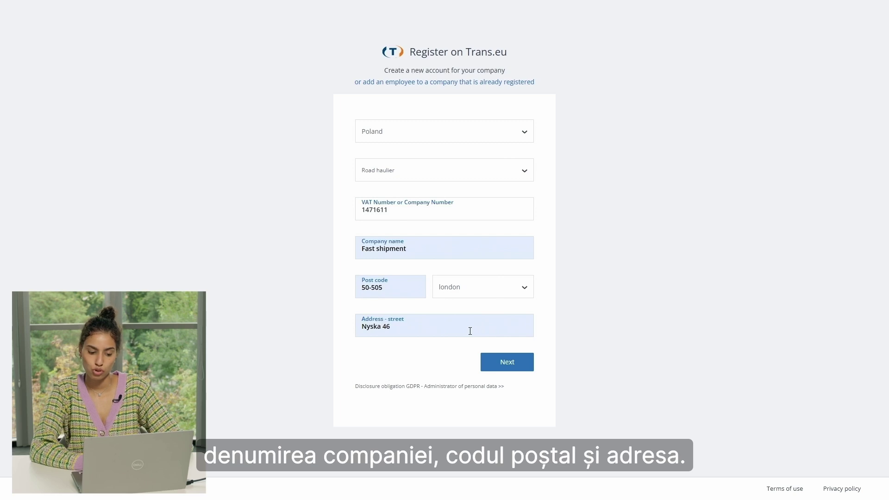
# - Autofill the account holder's name, surname, email and phone on the personal details step
pyautogui.click(508, 368)
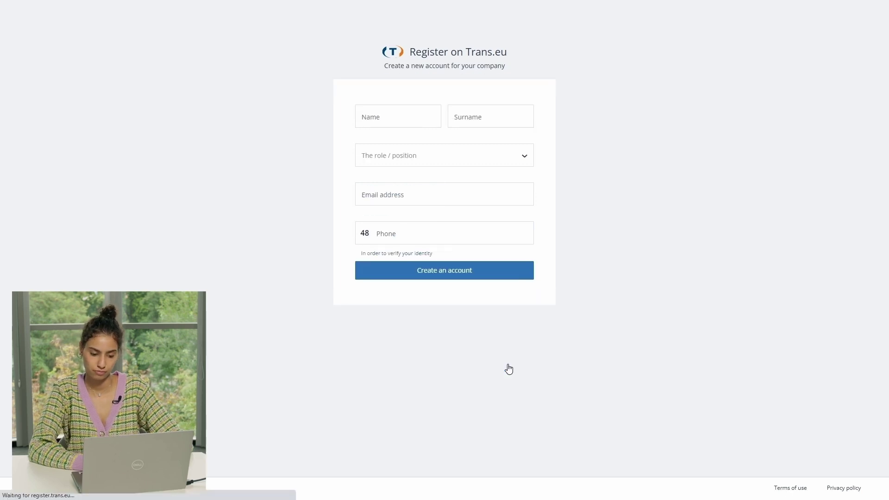
pyautogui.click(407, 120)
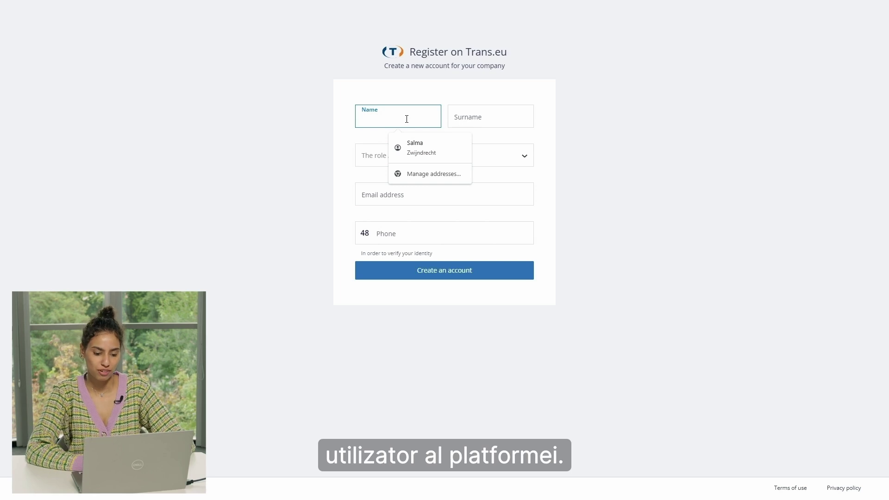
pyautogui.click(415, 147)
# - Submit the new account registration and accept the GDPR statement
pyautogui.click(466, 273)
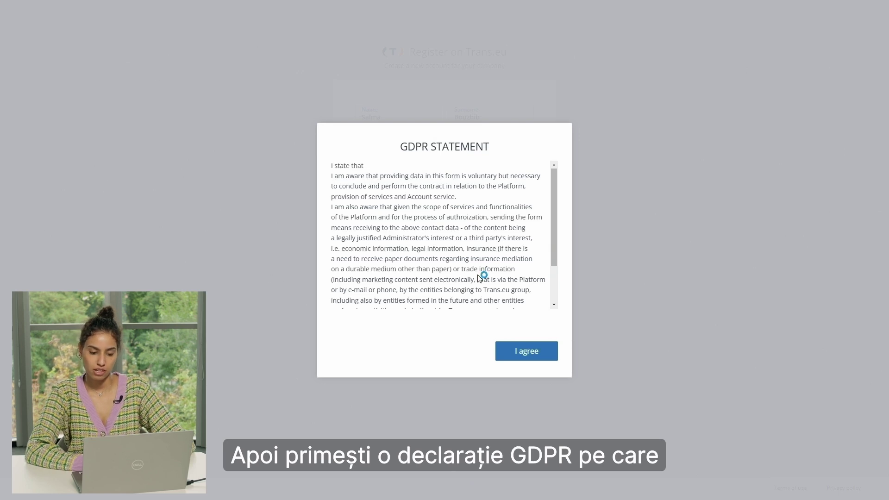
pyautogui.scroll(-2, 480, 277)
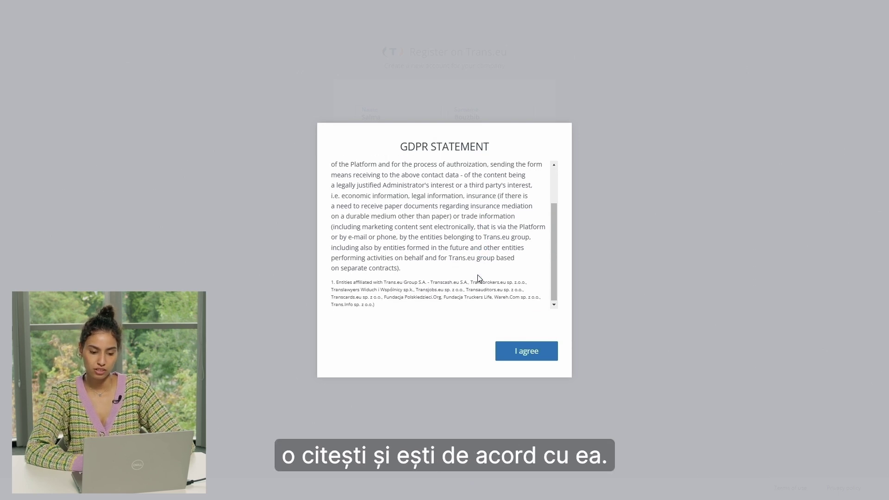
pyautogui.click(535, 351)
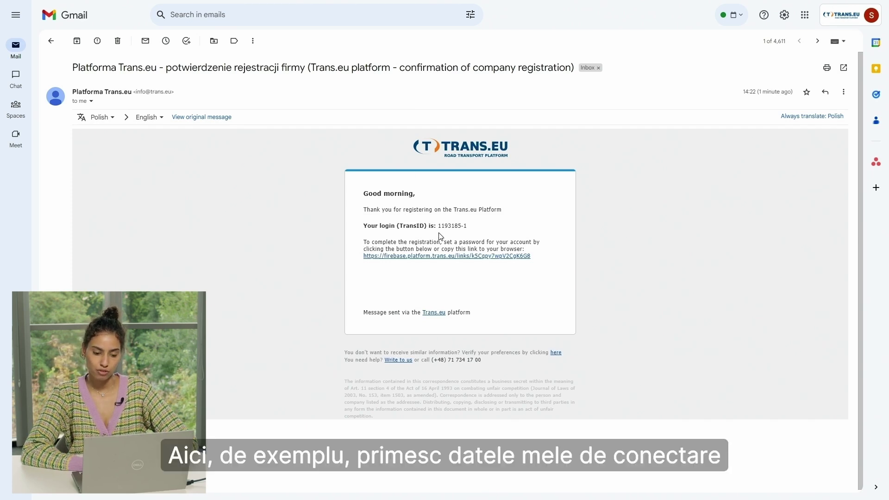
# - Copy the login TransID from the confirmation email and follow its registration link
pyautogui.moveTo(438, 227); pyautogui.dragTo(470, 228)
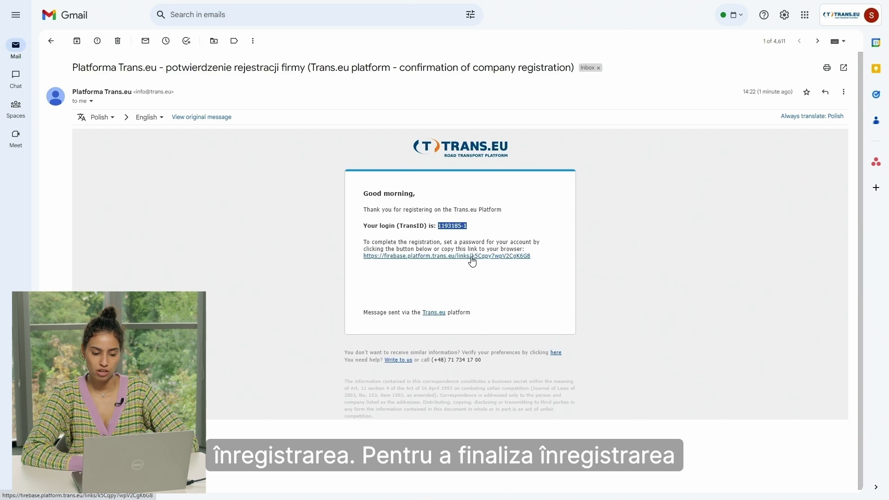
pyautogui.click(472, 258)
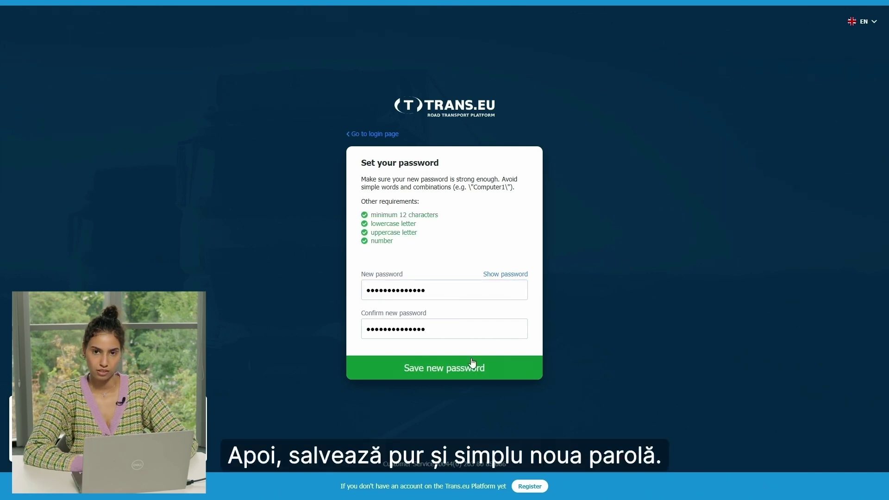
# - Save the new account password, then log in with the TransID and that password
pyautogui.click(472, 363)
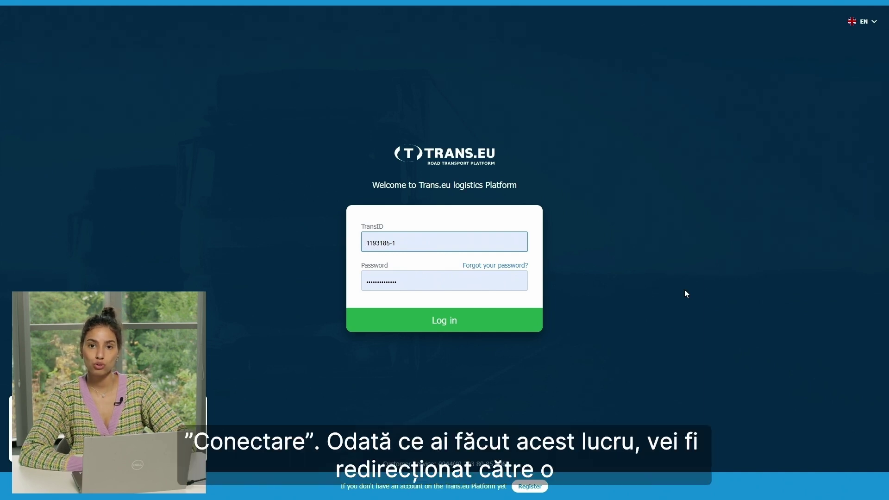
pyautogui.press('Return')
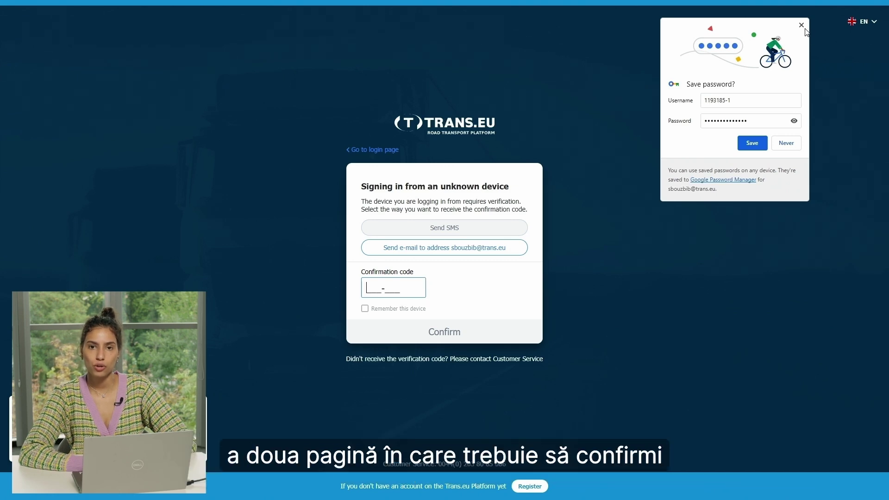
# - Save the Trans.eu login in Chrome and dismiss the password-saved notice
pyautogui.click(754, 144)
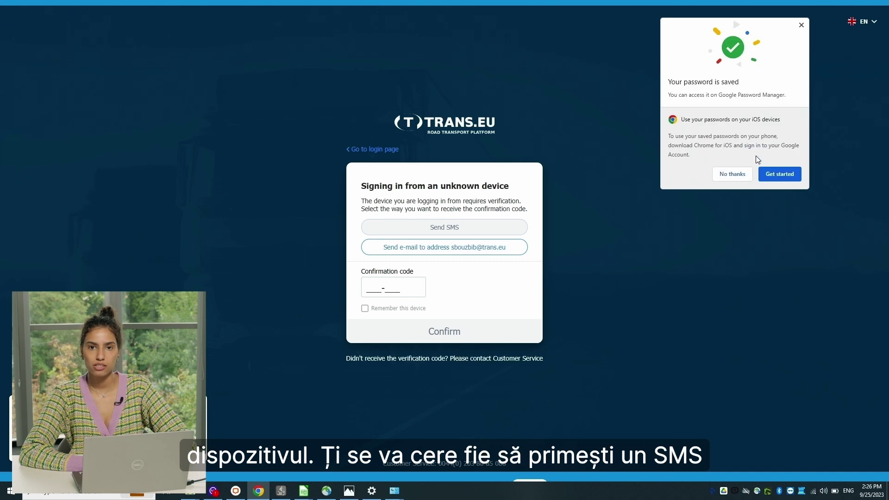
pyautogui.click(800, 25)
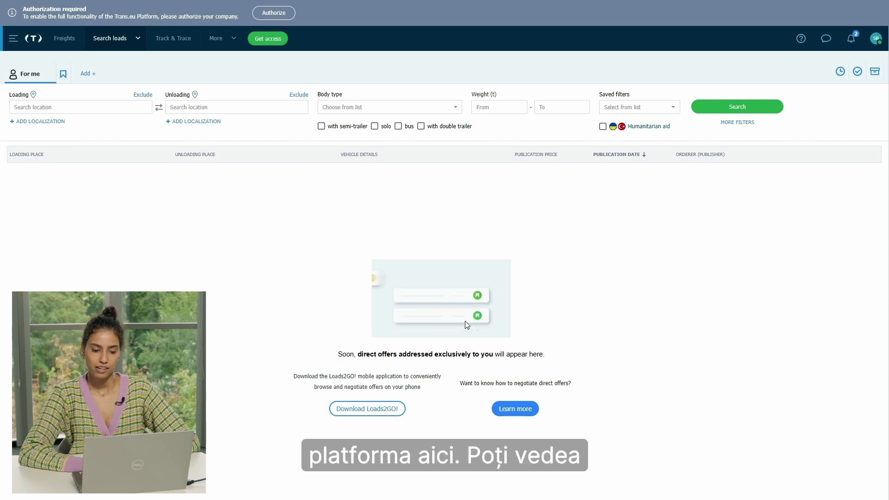
# - Expand the module list, then preview the profile menu, notifications, messenger and help panels
pyautogui.click(14, 40)
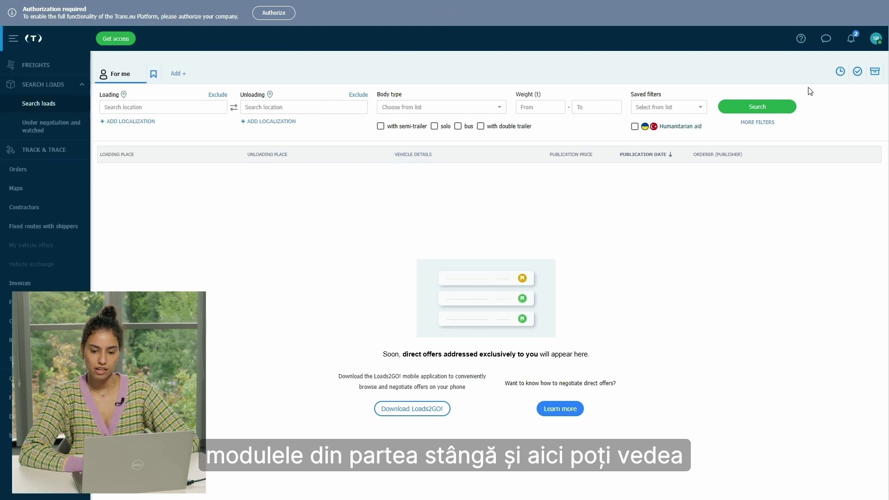
pyautogui.click(874, 41)
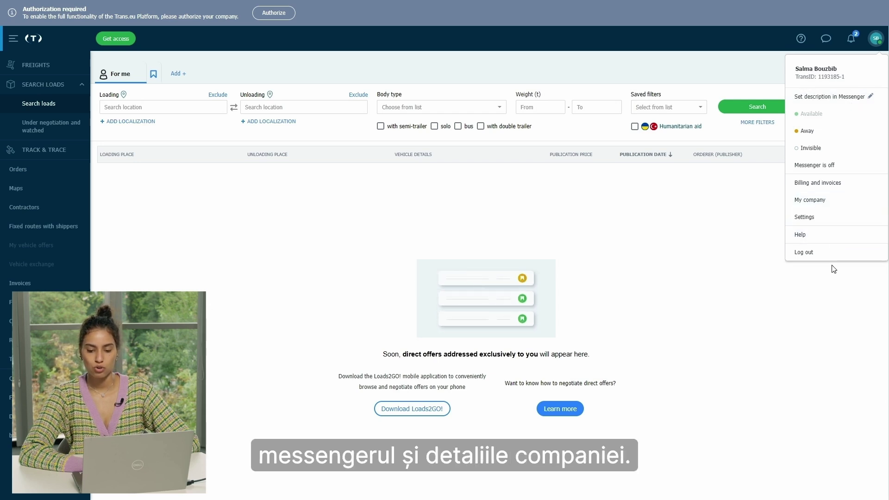
pyautogui.click(852, 38)
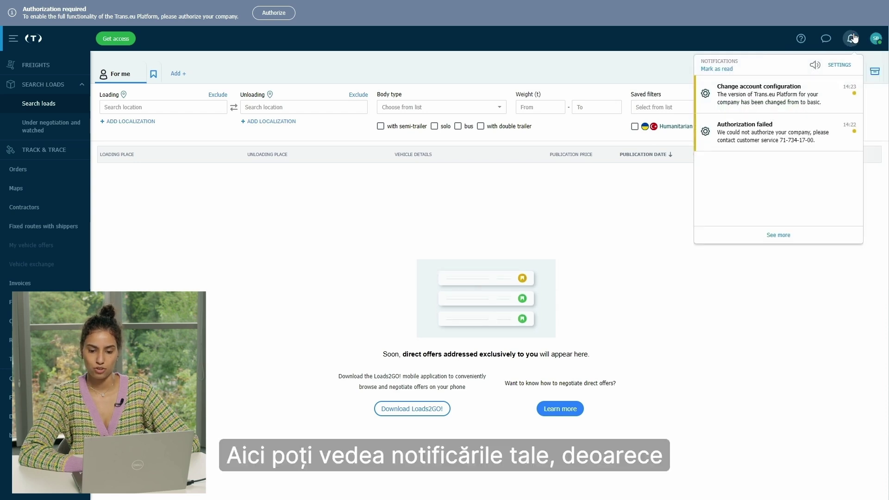
pyautogui.click(828, 42)
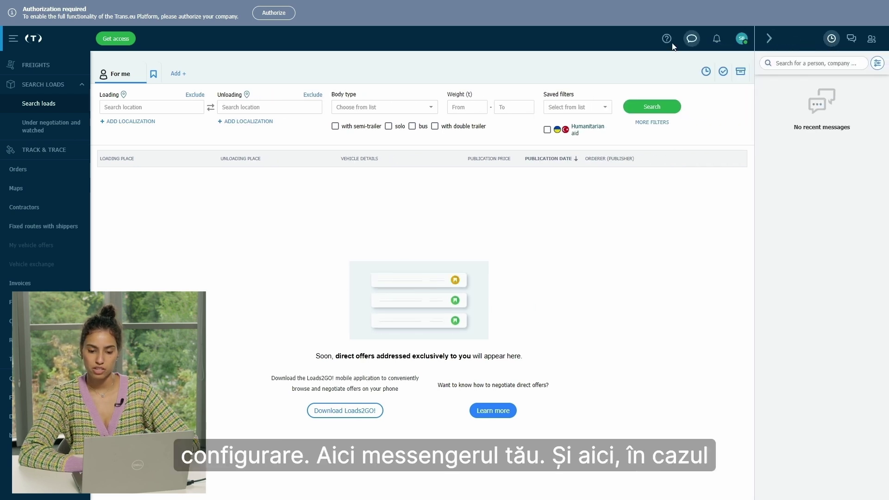
pyautogui.click(668, 41)
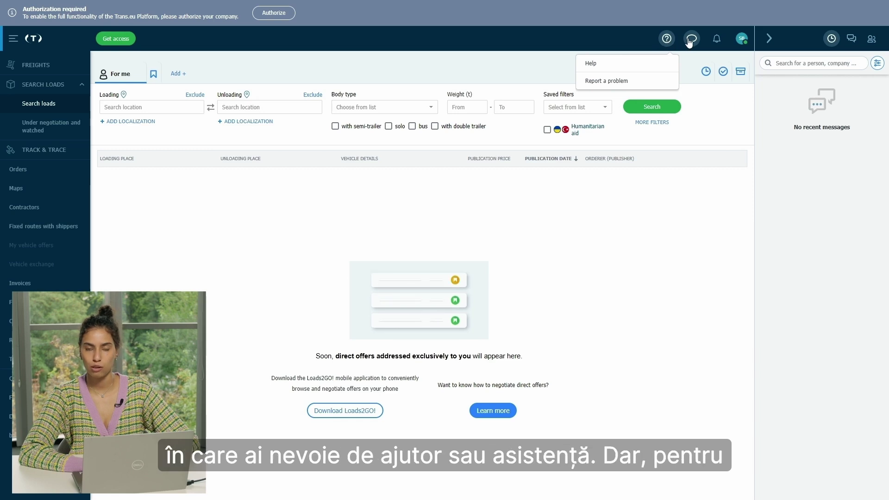
pyautogui.click(690, 42)
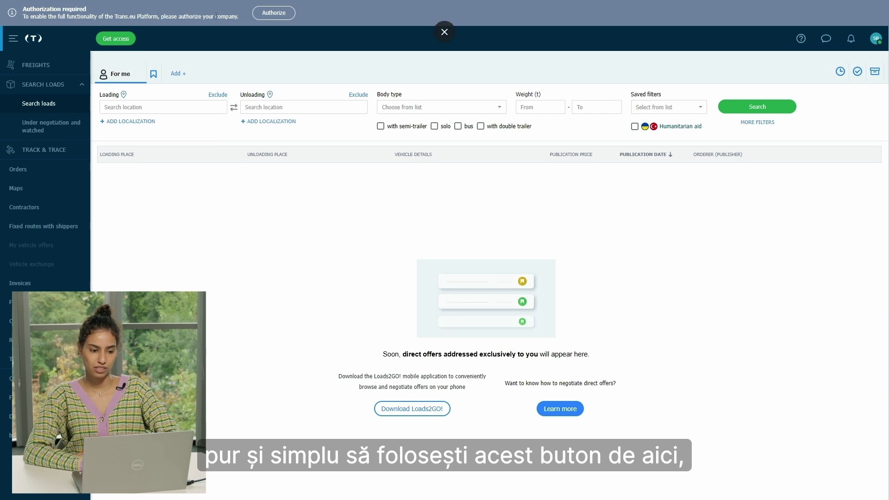
pyautogui.click(275, 12)
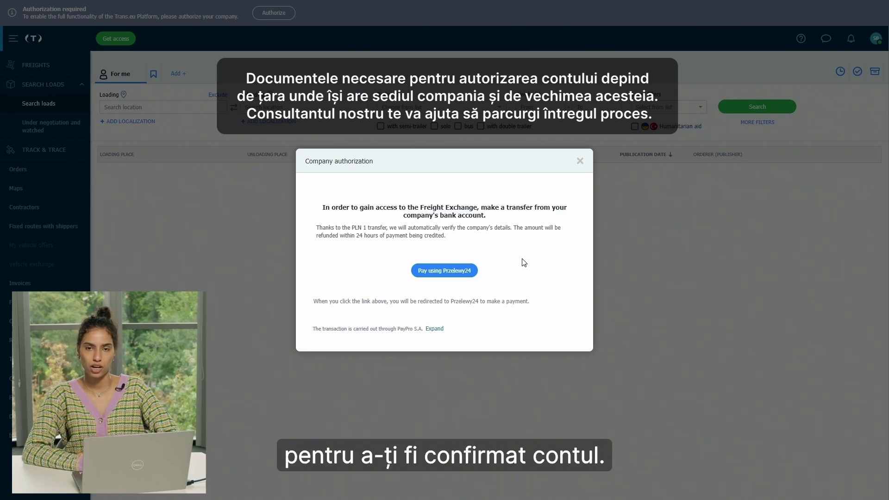
pyautogui.click(580, 161)
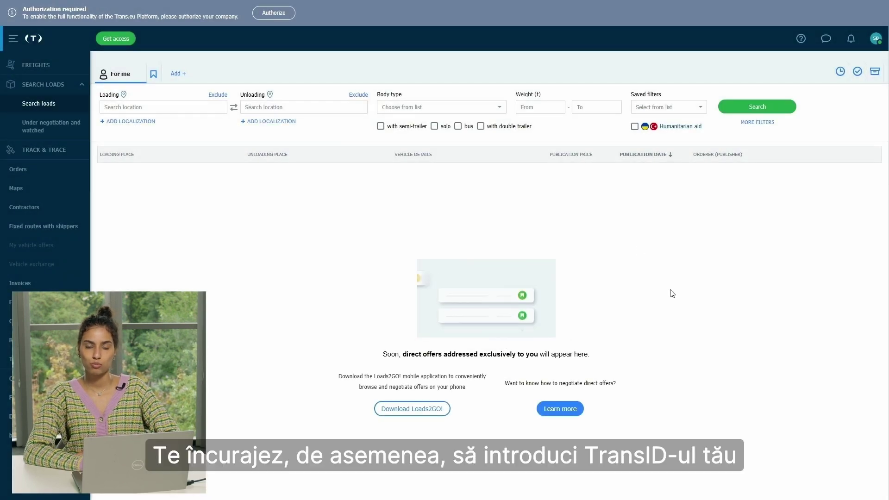
# - Check the profile menu, then open the Get access dialog showing 441 and 490 PLN pricing
pyautogui.click(877, 40)
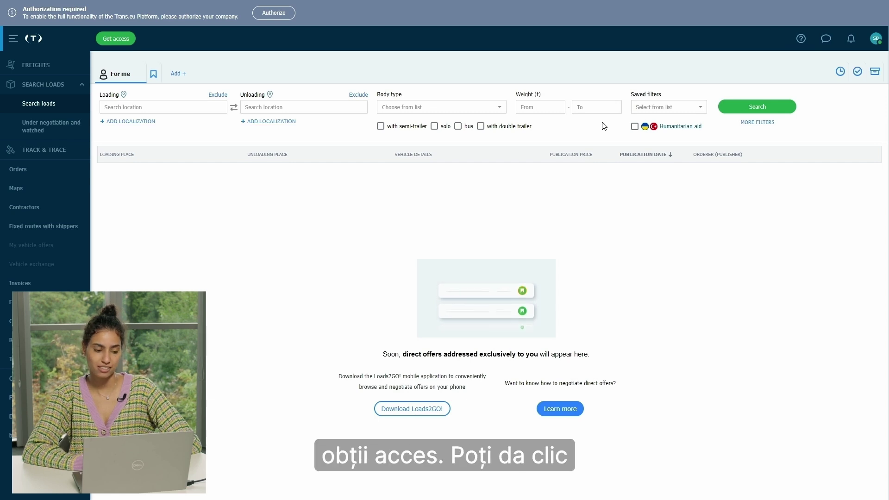
pyautogui.click(124, 45)
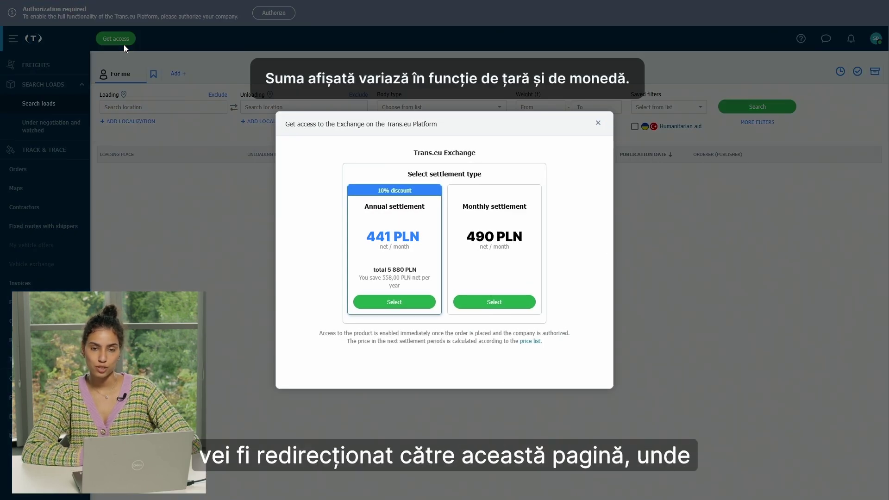